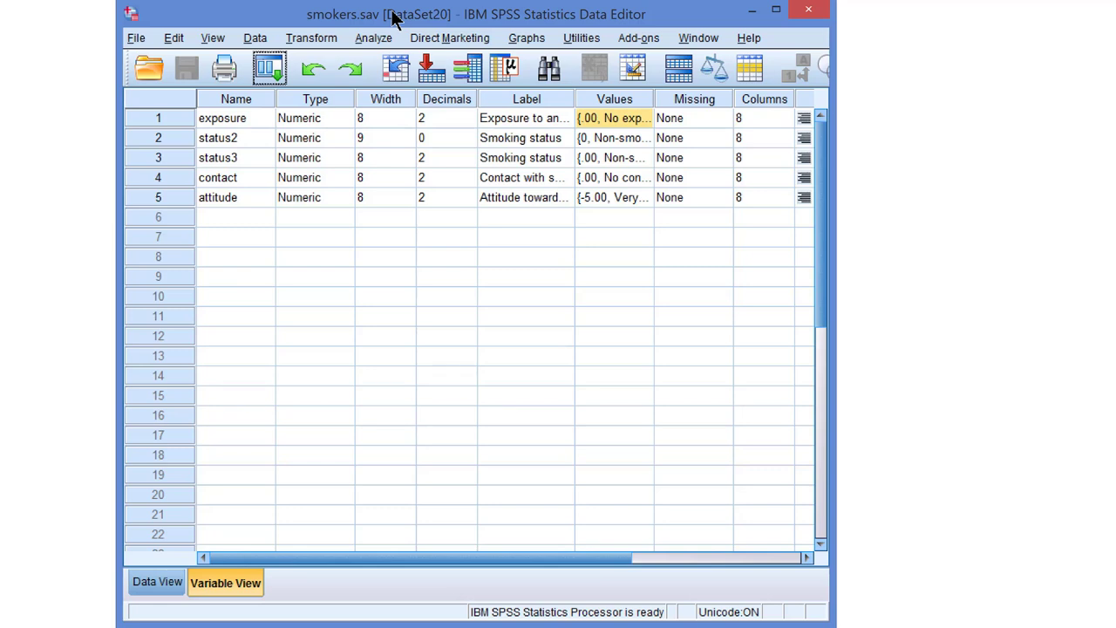
Step: Inspect the value labels of exposure and status2, closing each dialog unchanged
{"action": "left_click", "coordinate": [646, 118]}
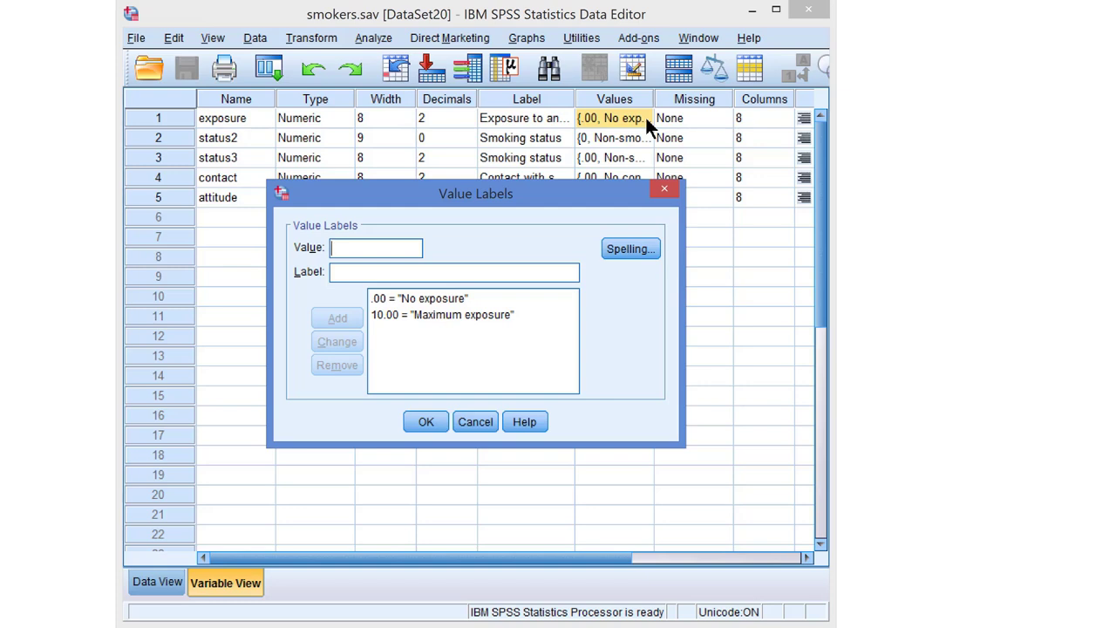
{"action": "left_click", "coordinate": [478, 422]}
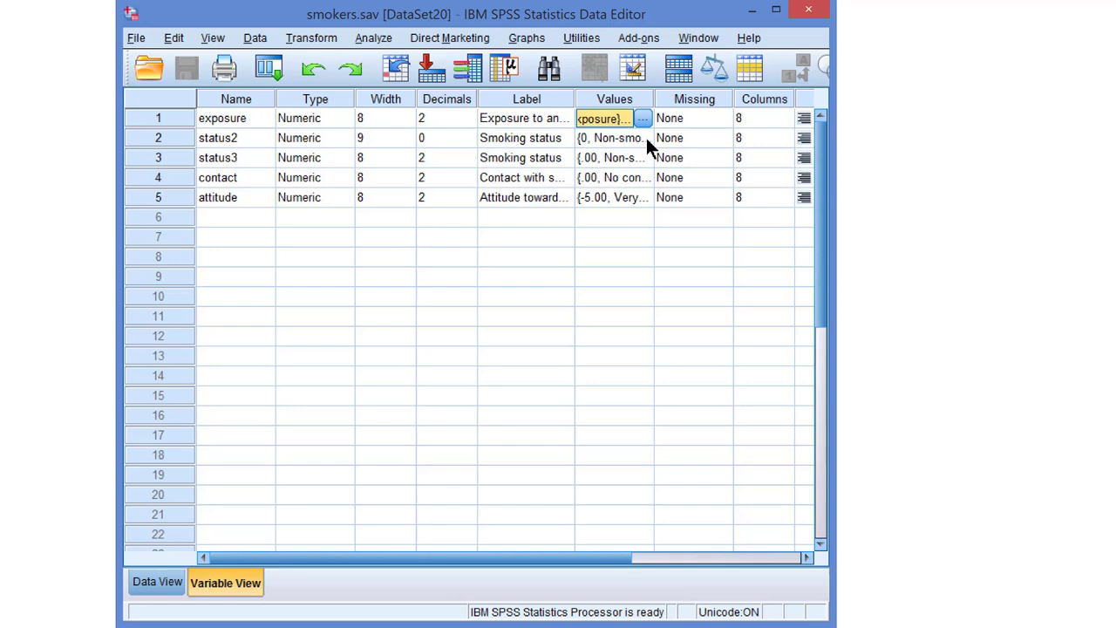
{"action": "left_click", "coordinate": [645, 138]}
{"action": "left_click", "coordinate": [642, 138]}
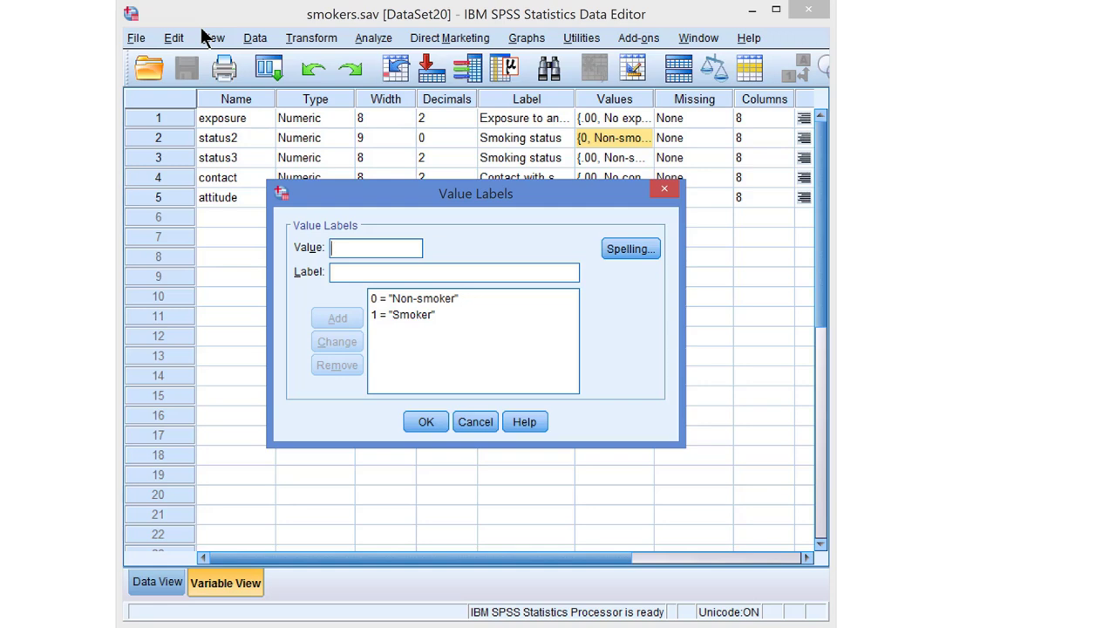
{"action": "left_click", "coordinate": [487, 425]}
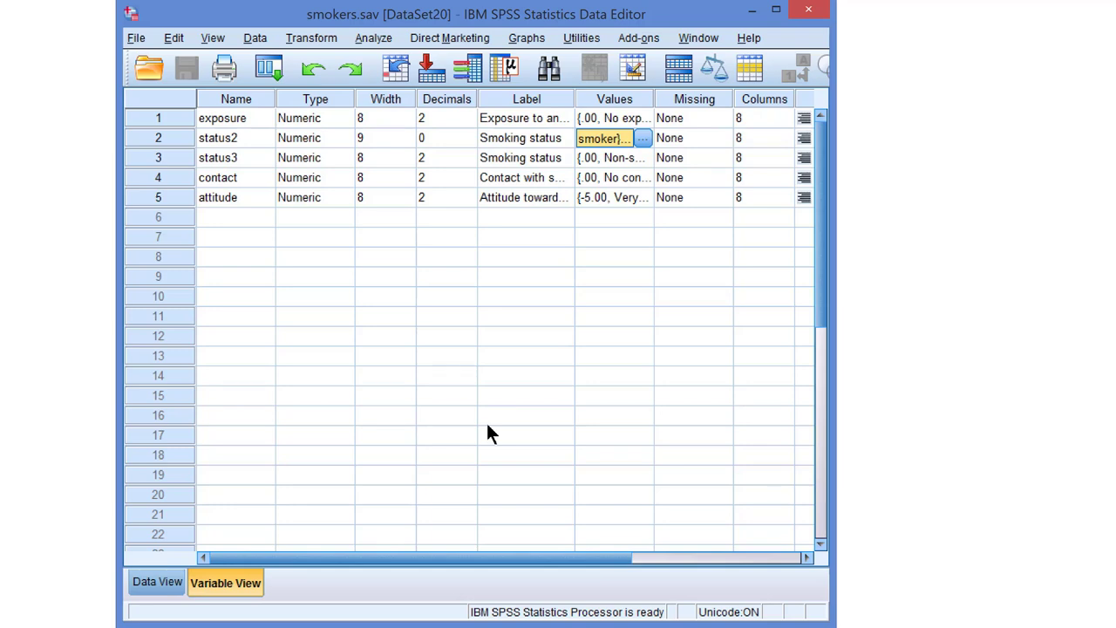
Step: Define the target variable expo_status as exposure * status2 in Compute Variable
{"action": "left_click", "coordinate": [326, 39]}
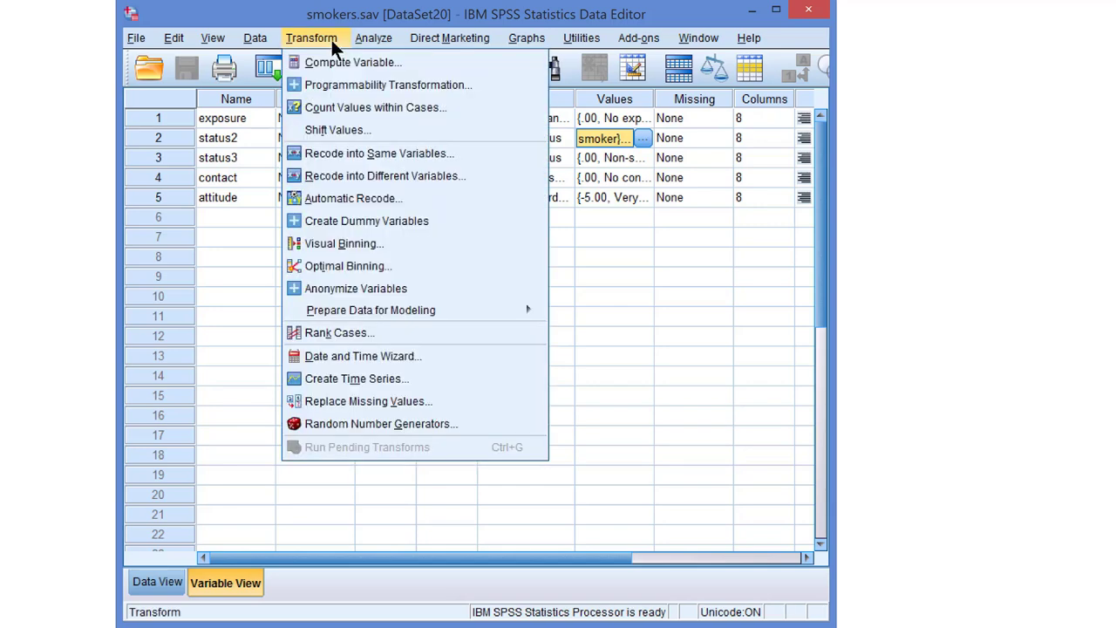
{"action": "left_click", "coordinate": [403, 61]}
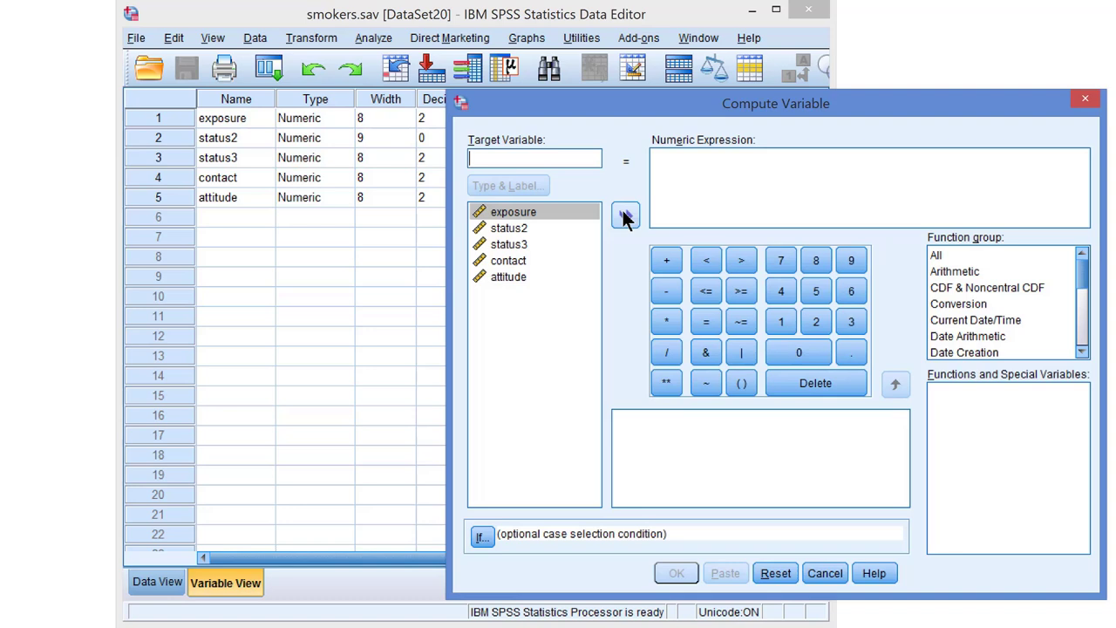
{"action": "type", "text": "exposure"}
{"action": "left_click", "coordinate": [668, 321]}
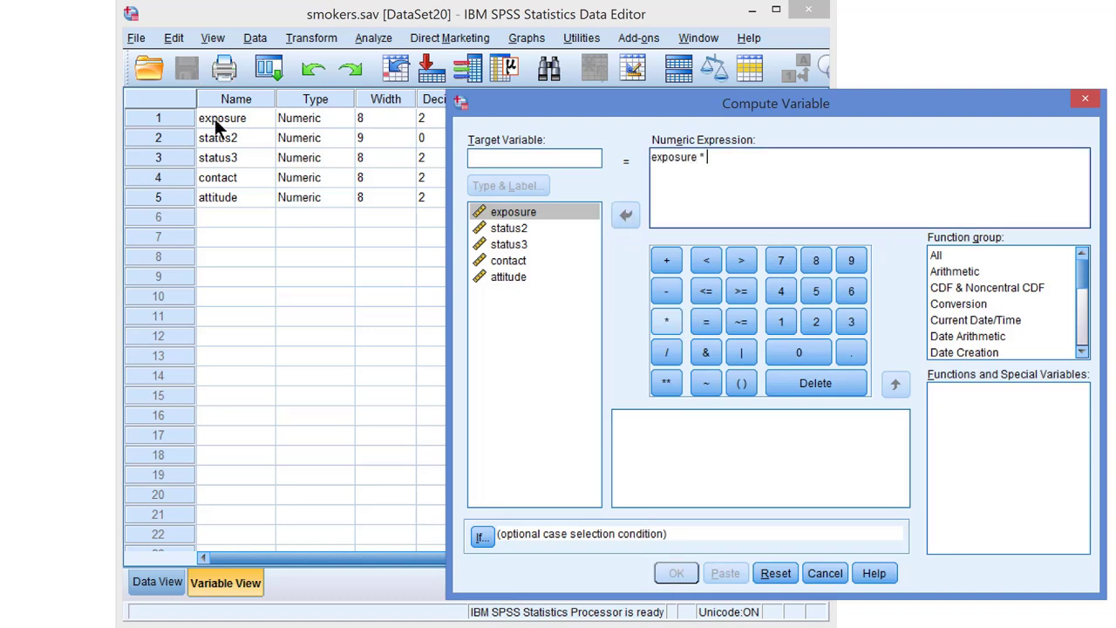
{"action": "left_click", "coordinate": [510, 227]}
{"action": "left_click", "coordinate": [626, 215]}
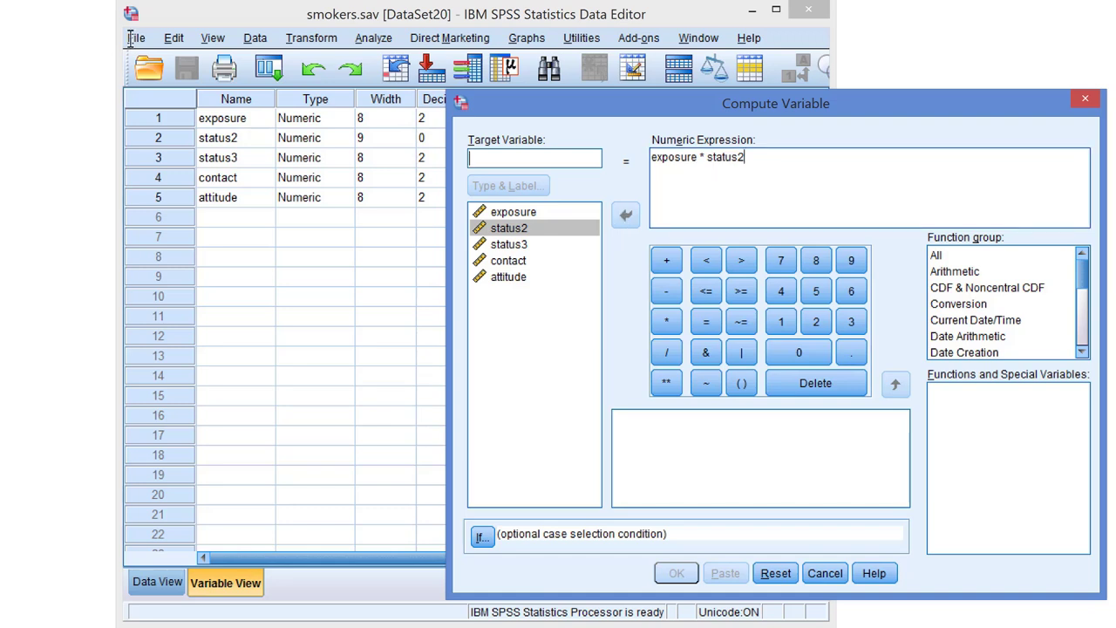
{"action": "type", "text": "expo"}
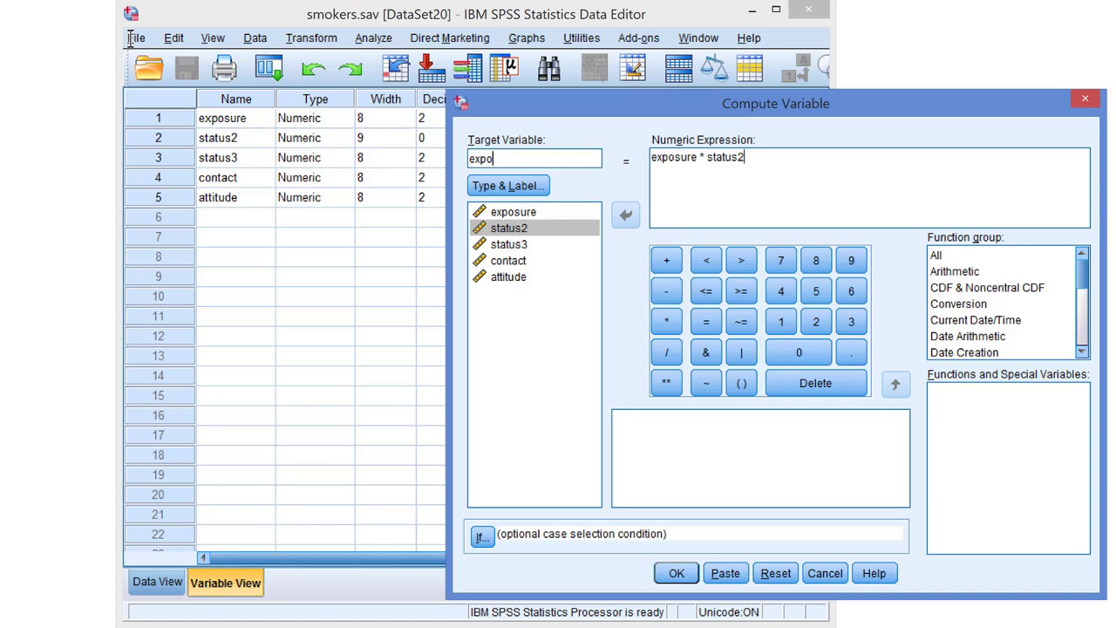
{"action": "type", "text": "_status"}
Step: Label expo_status 'Exposure * Smoker' and paste the compute command to syntax
{"action": "left_click", "coordinate": [523, 186]}
{"action": "left_click", "coordinate": [465, 258]}
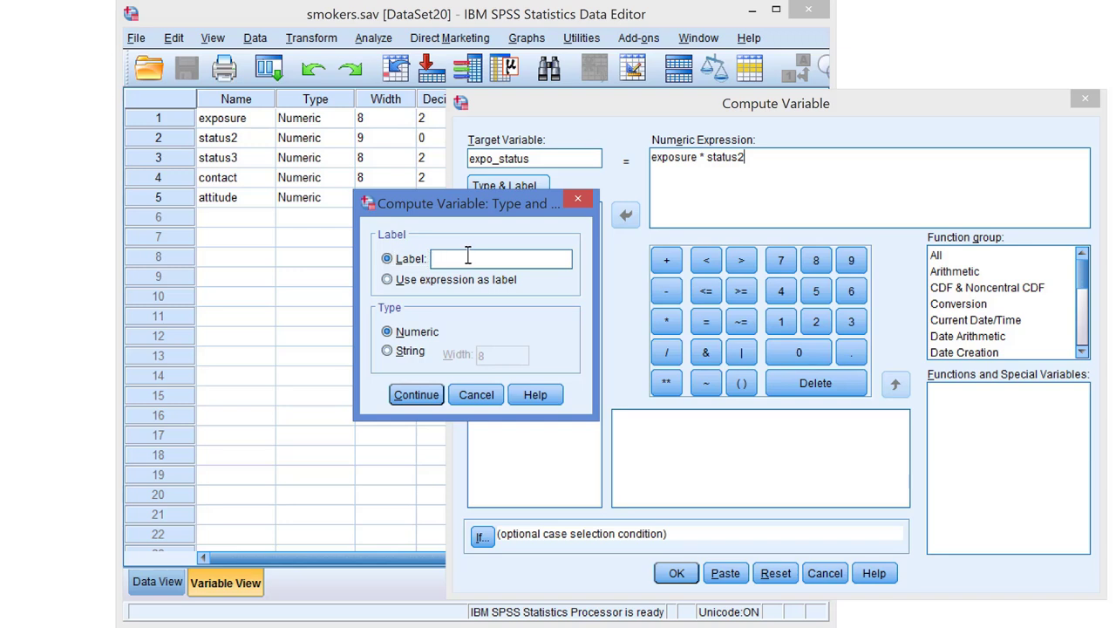
{"action": "type", "text": "Exposure * Smoker"}
{"action": "left_click", "coordinate": [429, 394]}
{"action": "left_click", "coordinate": [725, 573]}
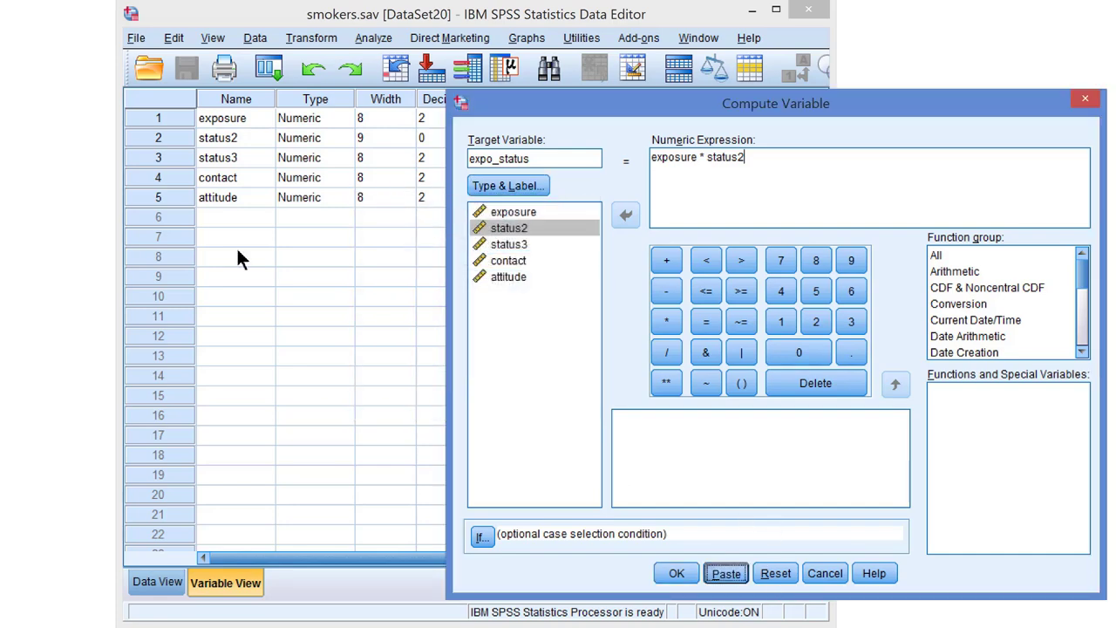
Step: Run the COMPUTE through EXECUTE syntax, then return to the smokers.sav Data Editor
{"action": "key", "text": "shift+Up"}
{"action": "key", "text": "shift+Up"}
{"action": "key", "text": "shift+Home"}
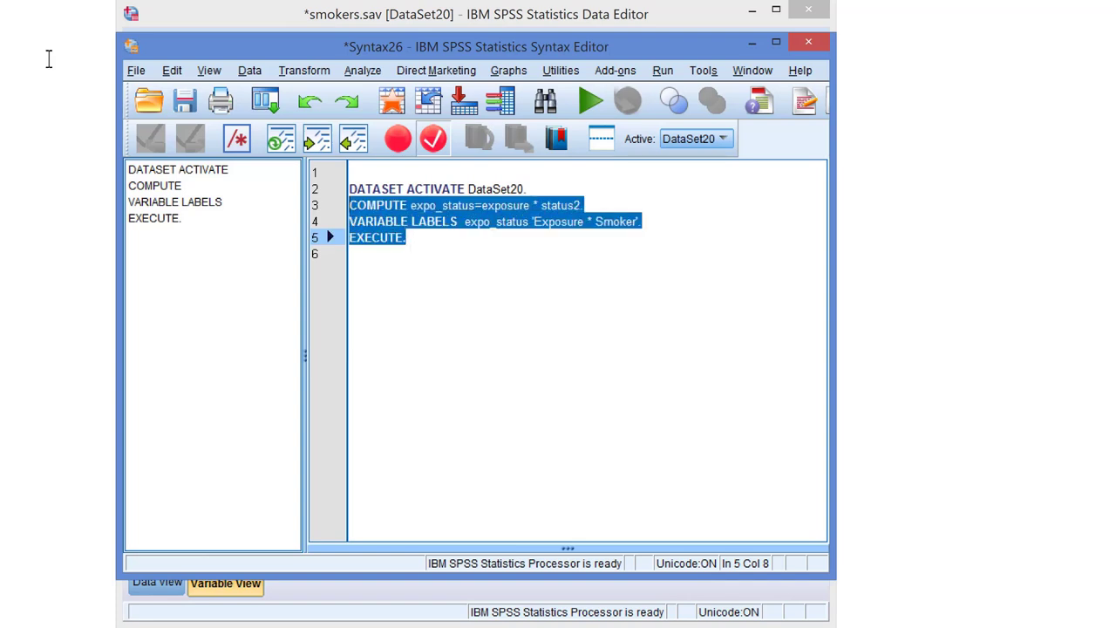
{"action": "left_click", "coordinate": [586, 101]}
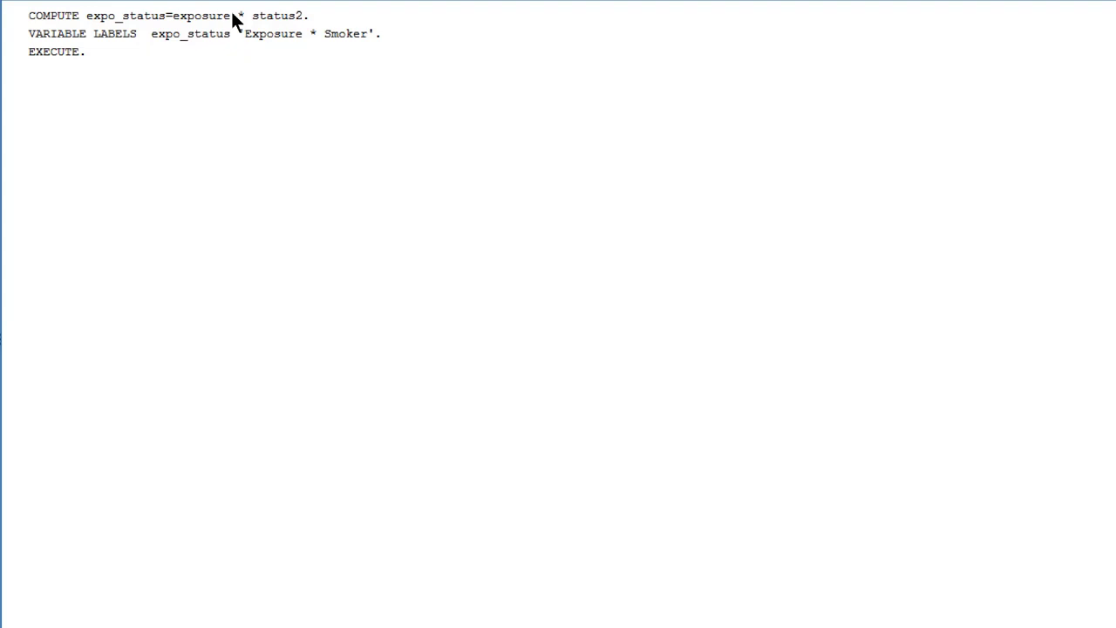
{"action": "mouse_move", "coordinate": [418, 624]}
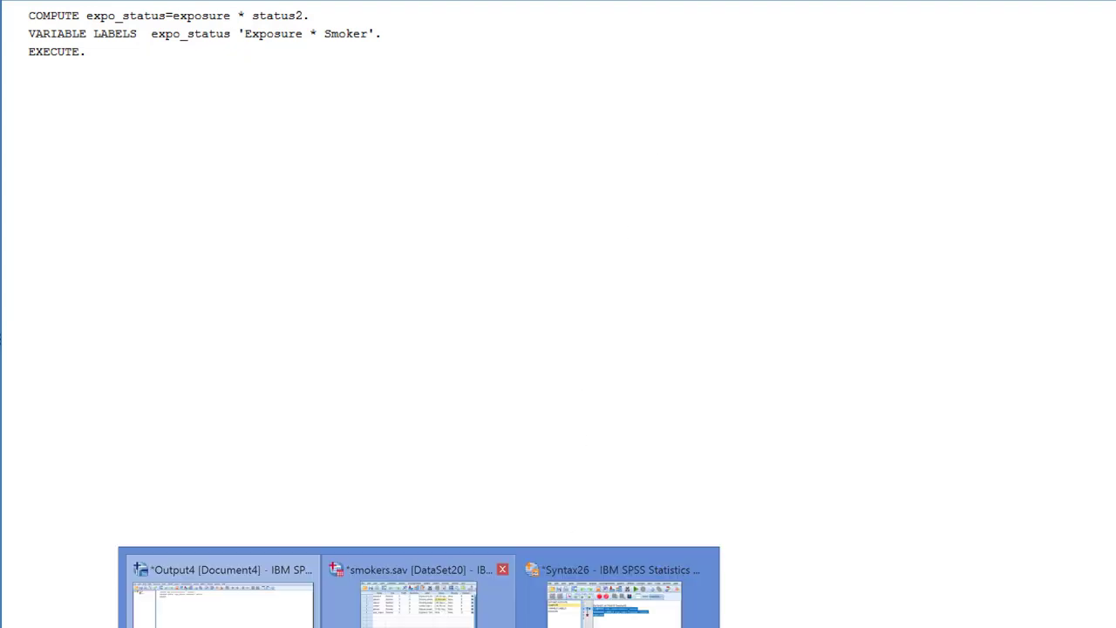
{"action": "left_click", "coordinate": [418, 601]}
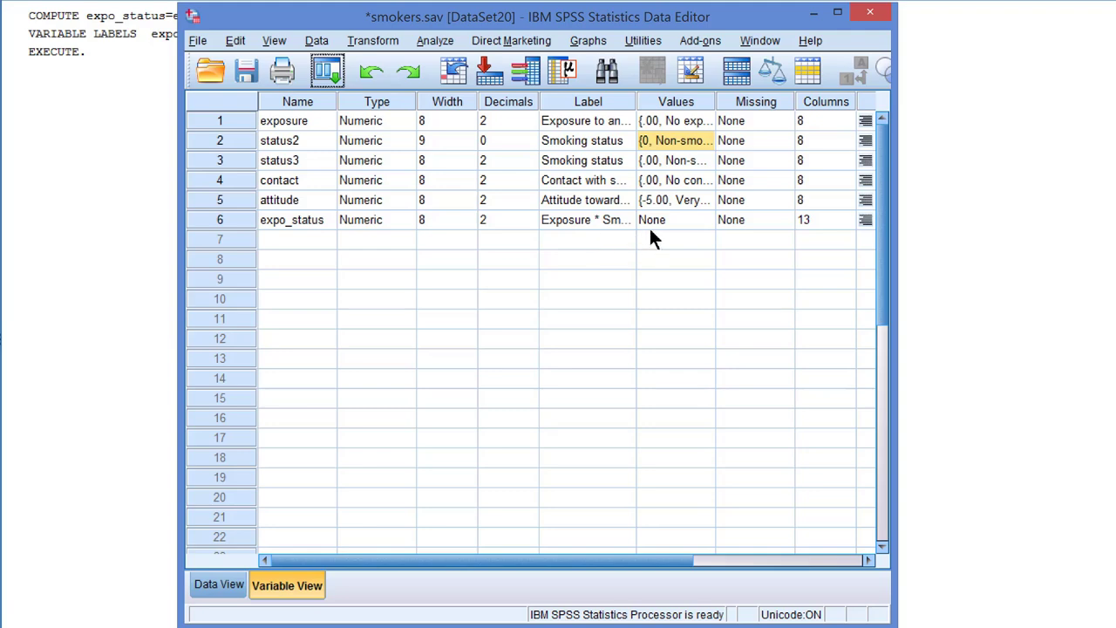
Step: Check the expo_status values in Data View, then open status3's value labels
{"action": "left_click", "coordinate": [225, 586]}
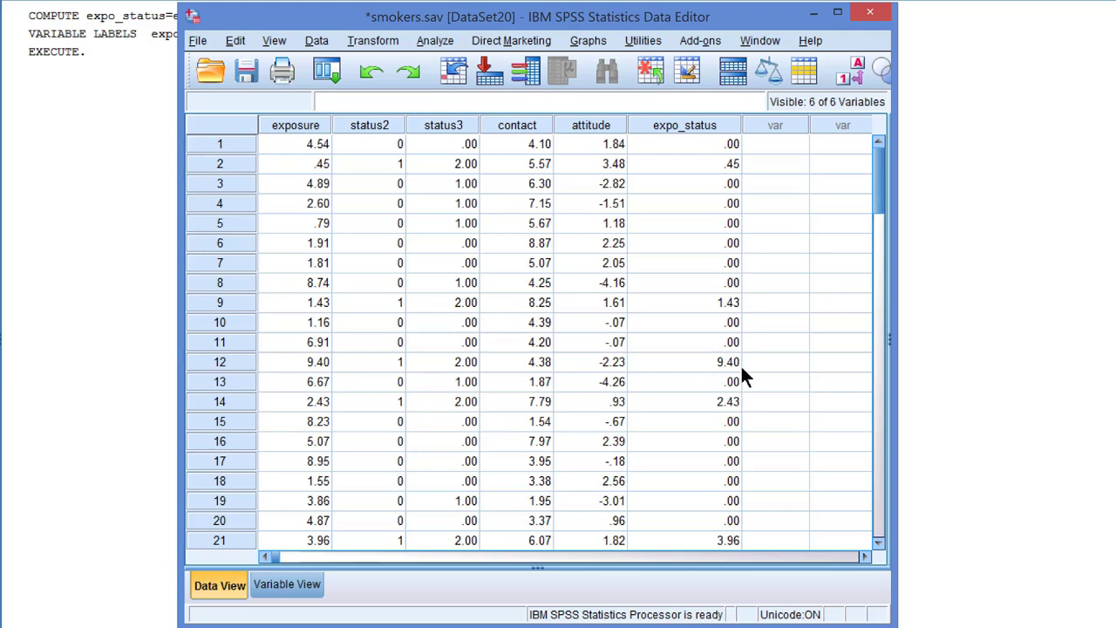
{"action": "key", "text": "ctrl+t"}
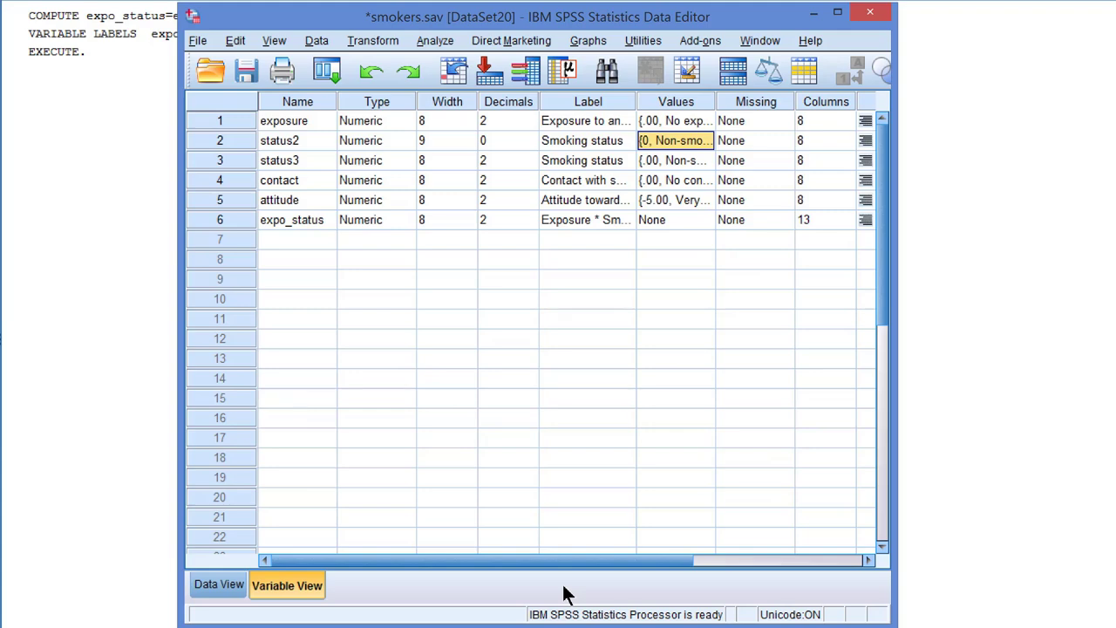
{"action": "double_click", "coordinate": [699, 159]}
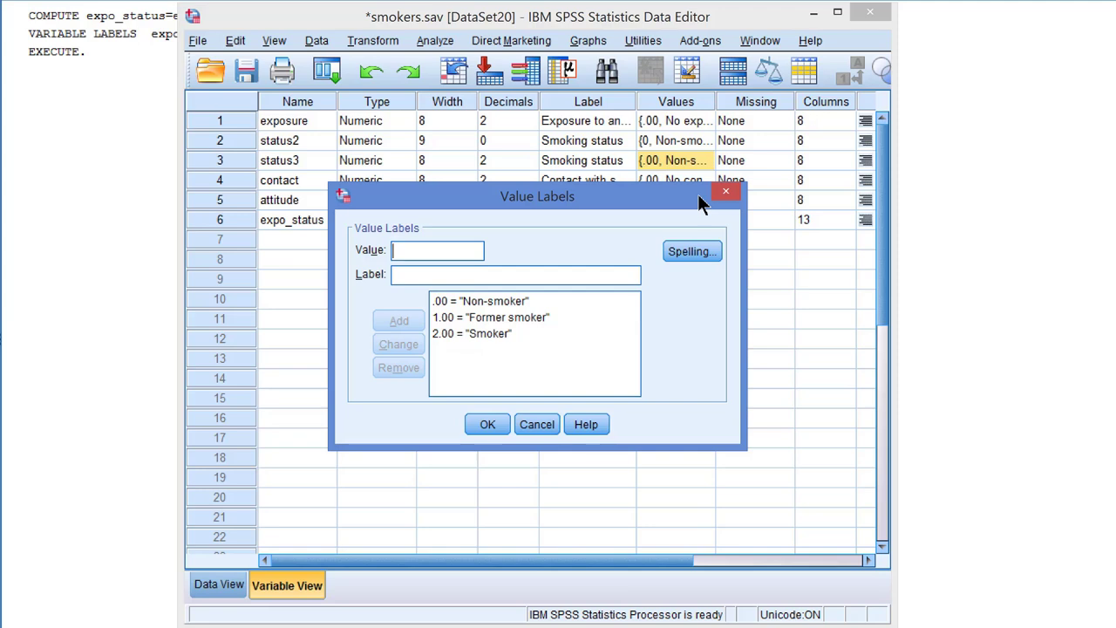
Step: Close status3's value labels and change its measurement level from Scale to Ordinal
{"action": "left_click", "coordinate": [725, 191]}
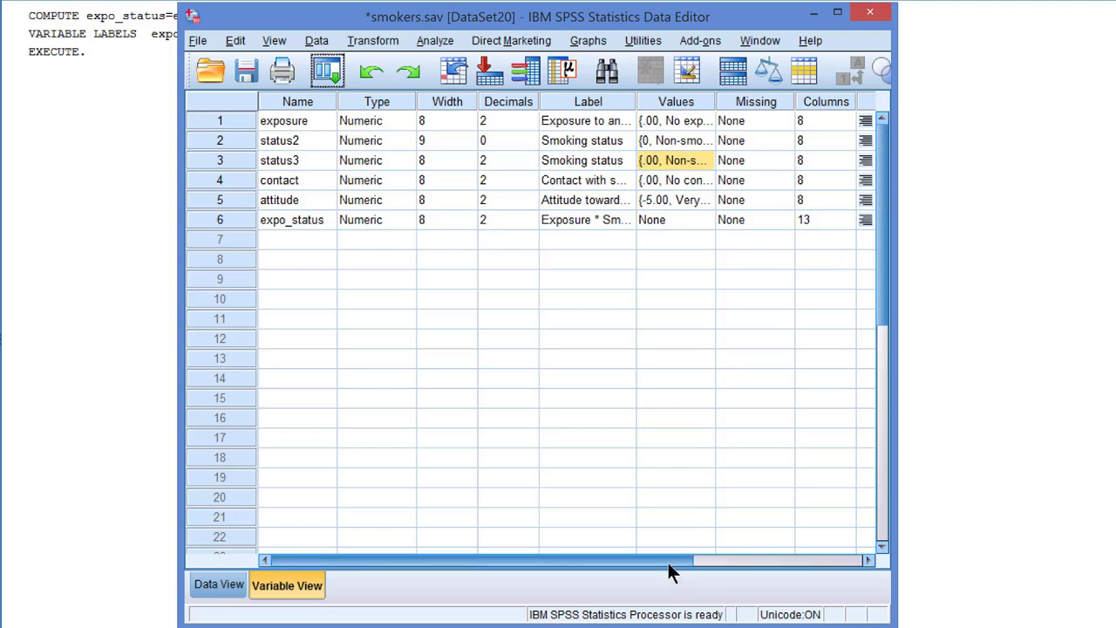
{"action": "left_click_drag", "start_coordinate": [670, 558], "coordinate": [840, 562]}
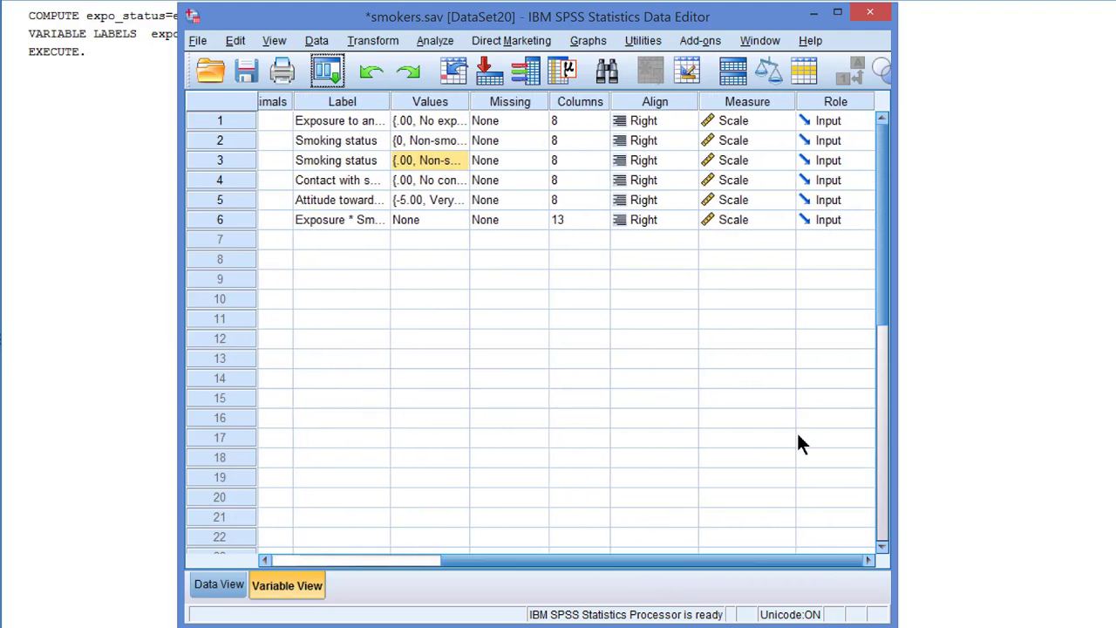
{"action": "left_click", "coordinate": [776, 159]}
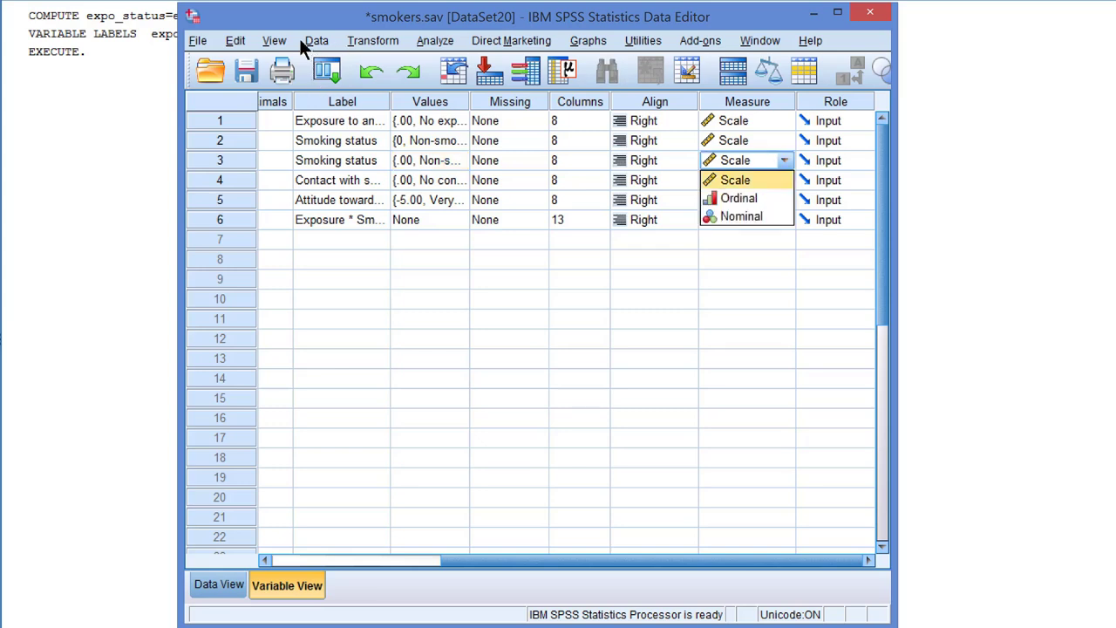
{"action": "left_click", "coordinate": [764, 197]}
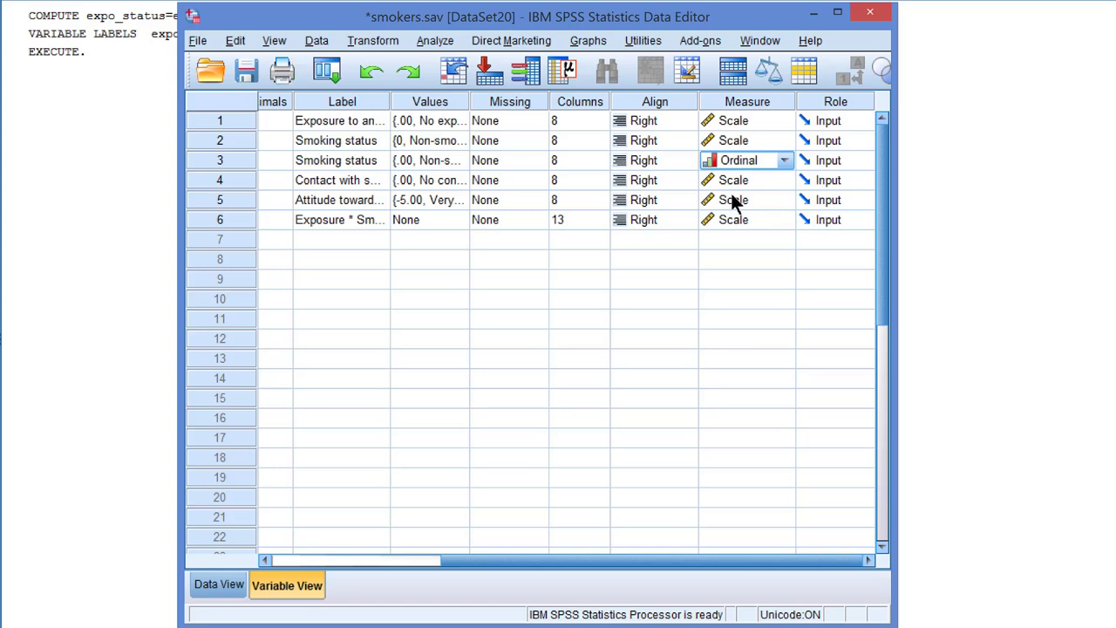
{"action": "left_click", "coordinate": [393, 39]}
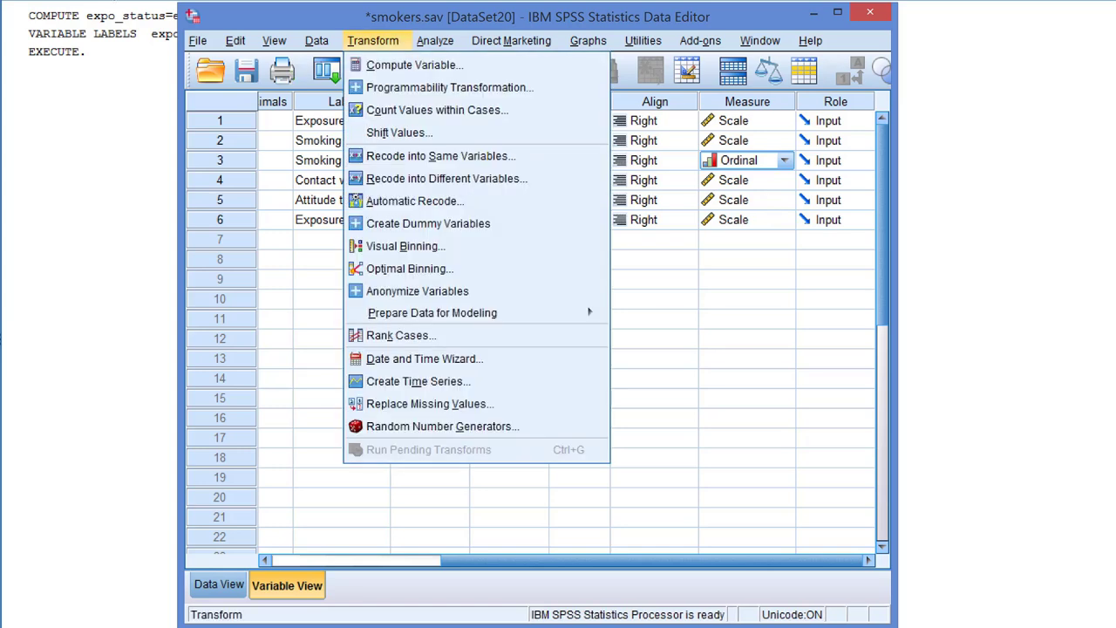
Step: Dummy-code status3 with root name 'status' and enable all two-way interaction dummies
{"action": "left_click", "coordinate": [507, 224]}
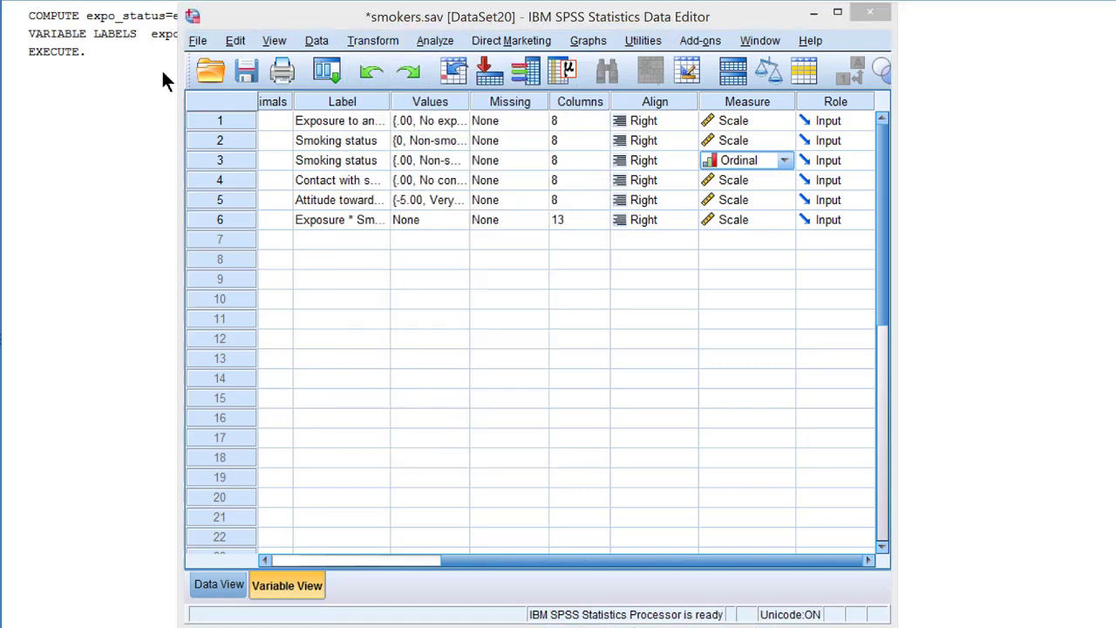
{"action": "left_click", "coordinate": [328, 98]}
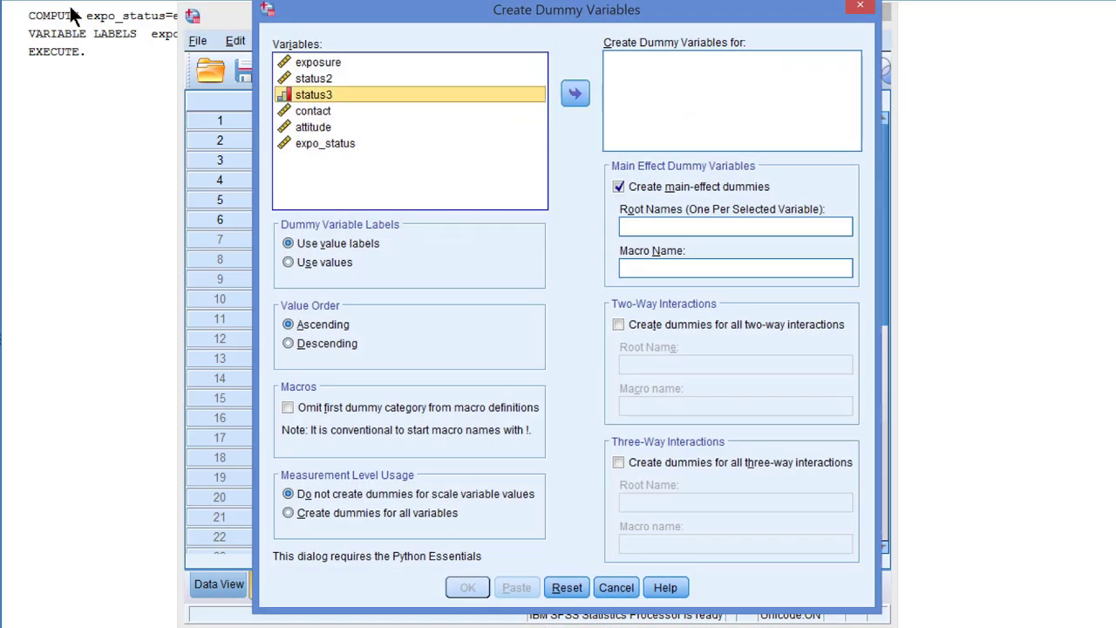
{"action": "left_click", "coordinate": [573, 96]}
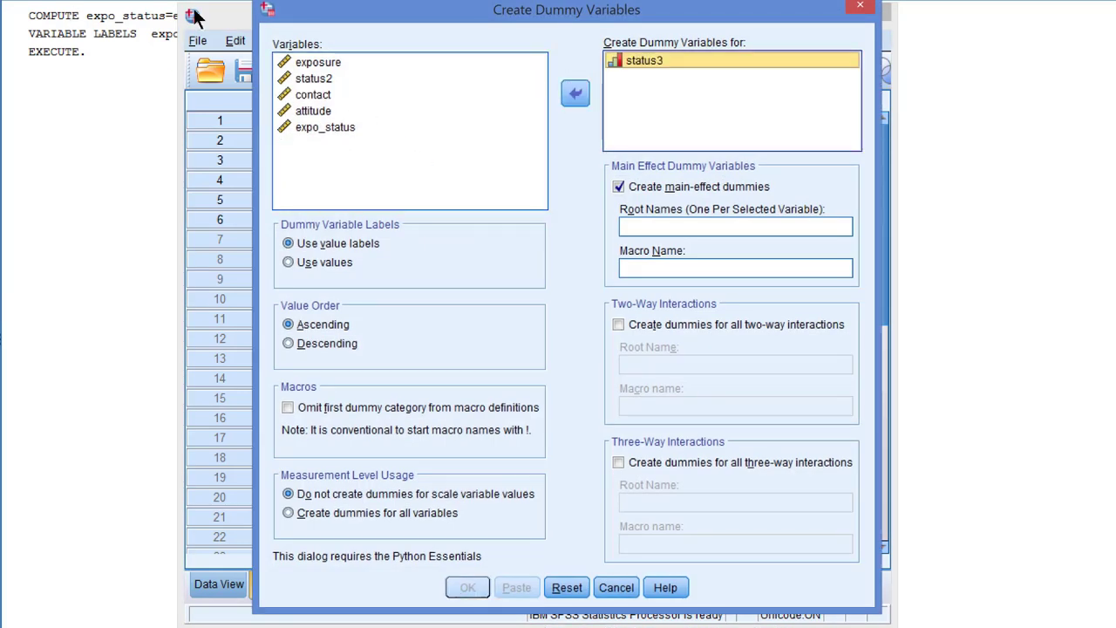
{"action": "left_click", "coordinate": [668, 225]}
{"action": "type", "text": "status"}
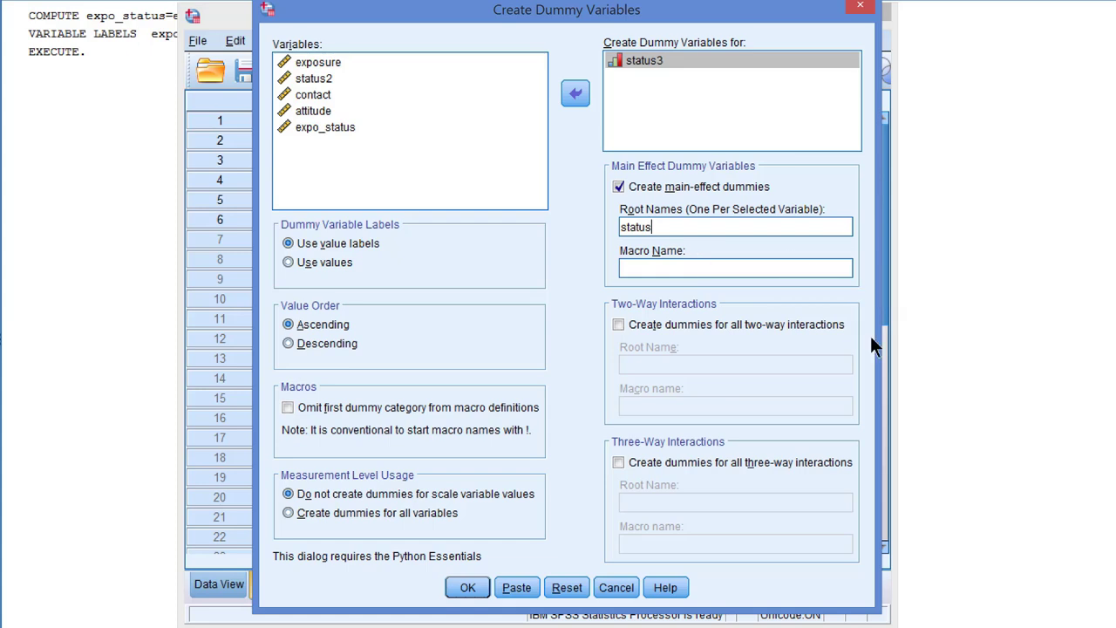
{"action": "left_click", "coordinate": [697, 333]}
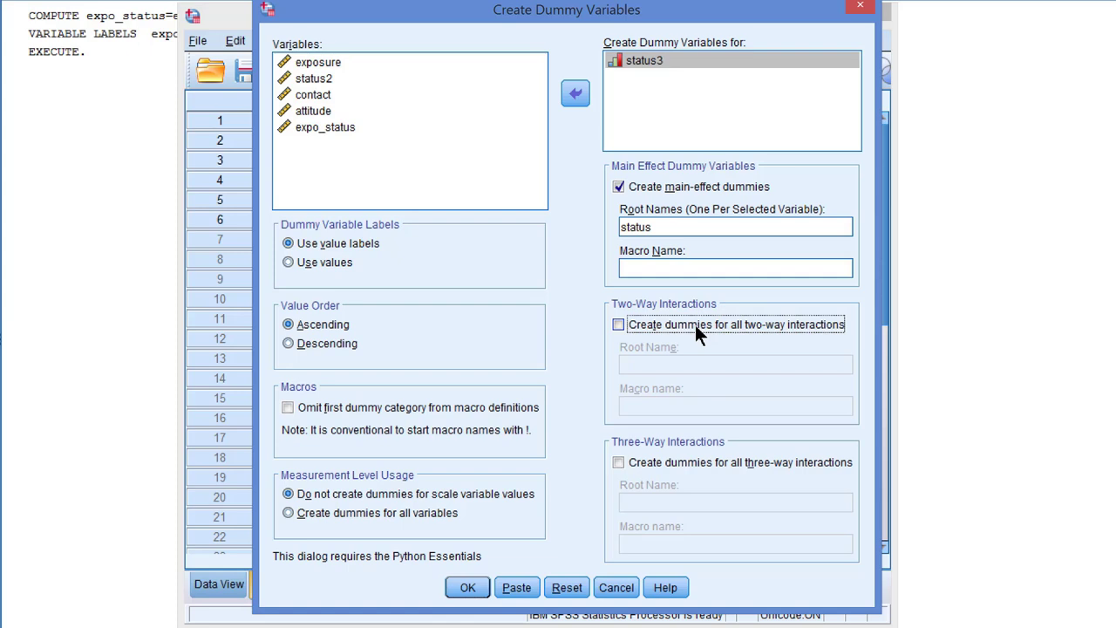
{"action": "left_click", "coordinate": [695, 330]}
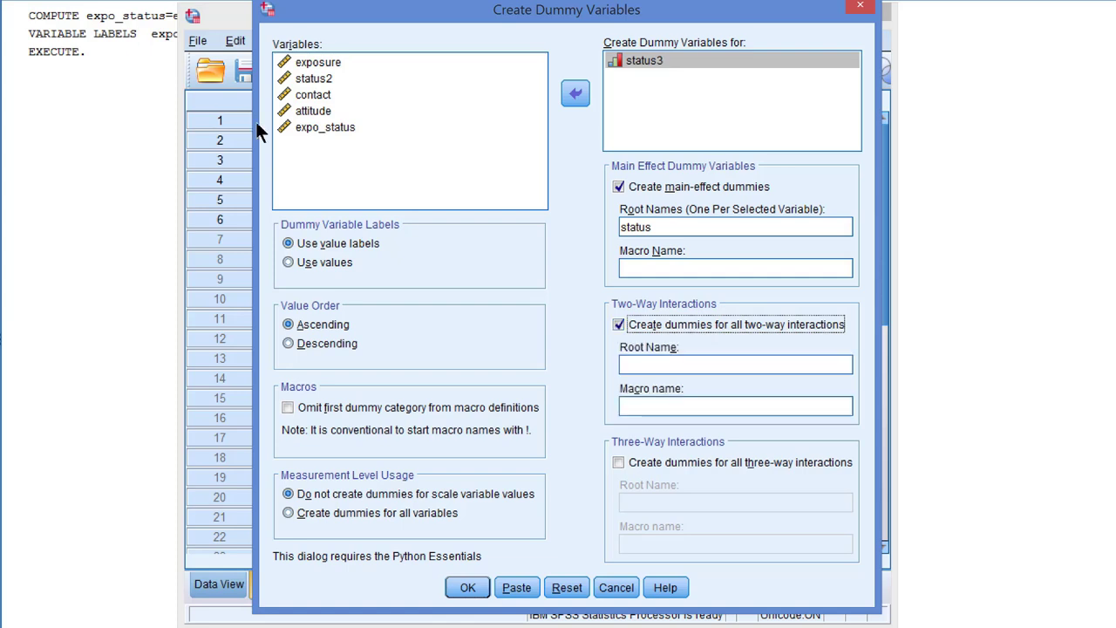
Step: Add exposure with root name 'exposure' and name the interaction dummies 'interact'
{"action": "left_click", "coordinate": [316, 62]}
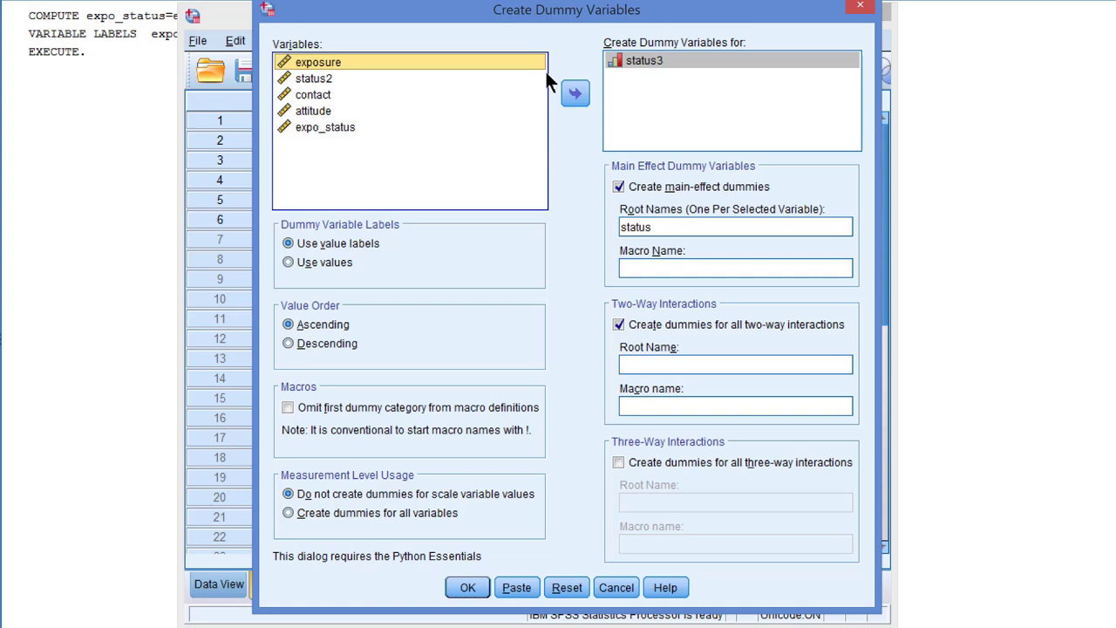
{"action": "left_click", "coordinate": [574, 92]}
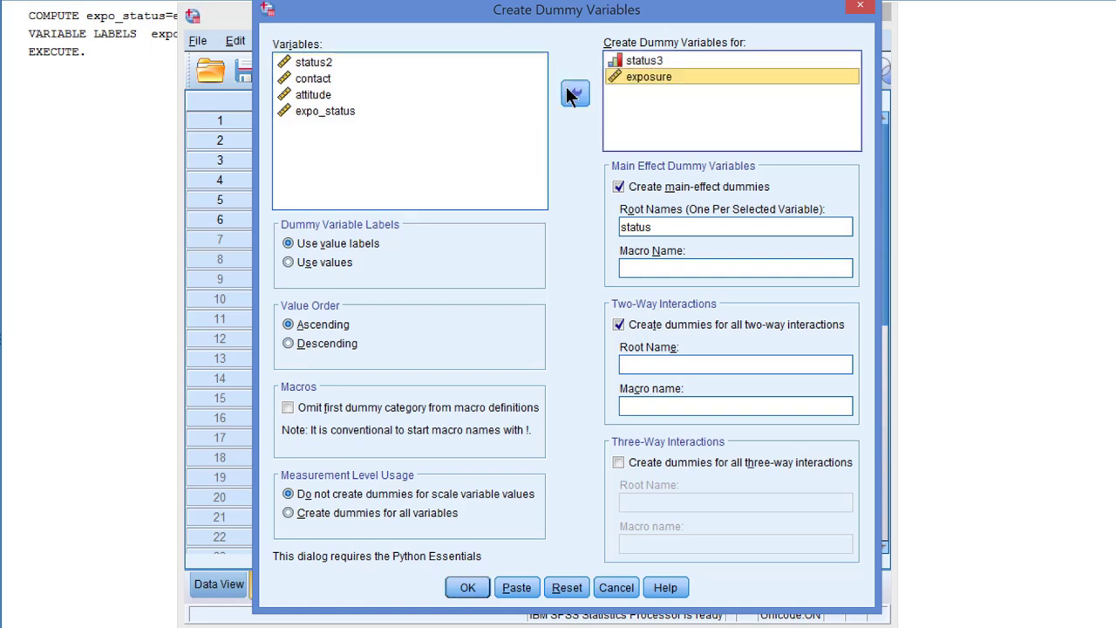
{"action": "left_click", "coordinate": [671, 226]}
{"action": "type", "text": ", "}
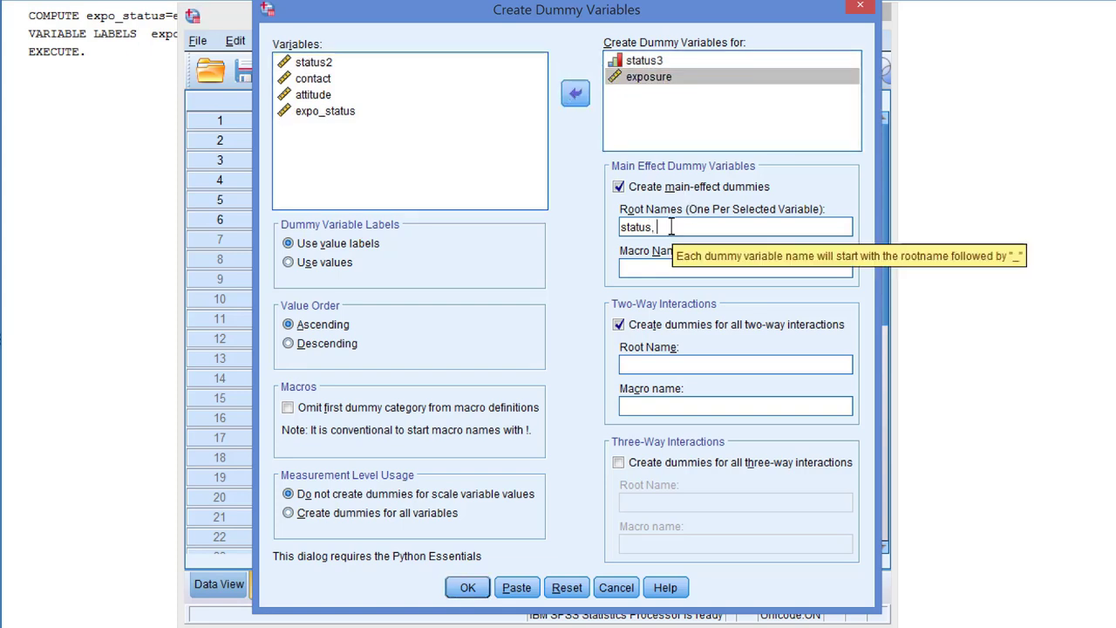
{"action": "type", "text": "exposure"}
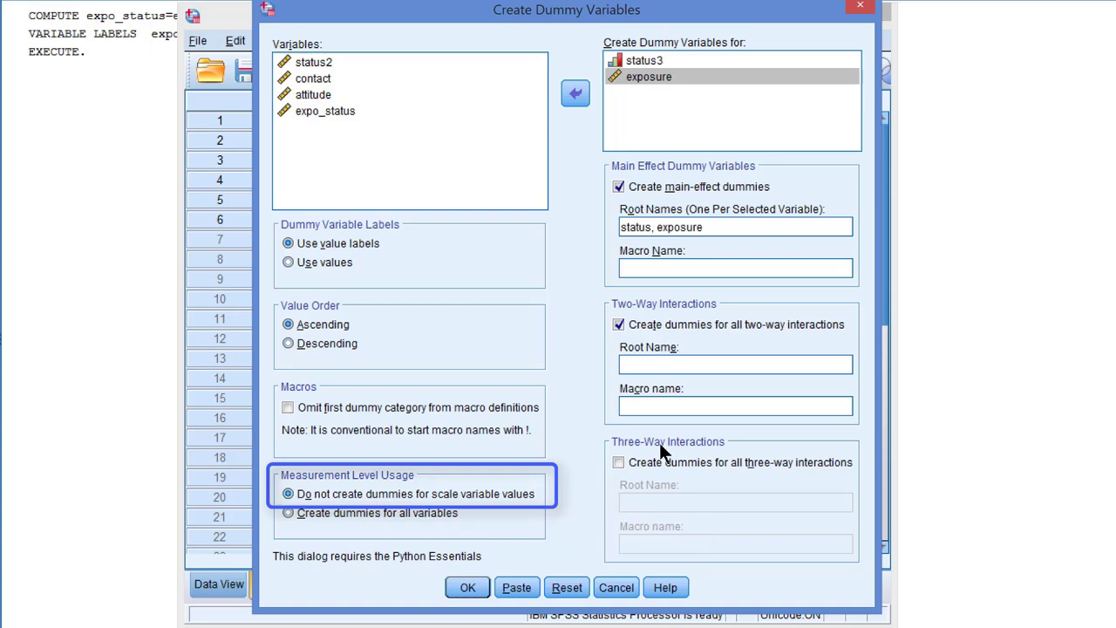
{"action": "left_click", "coordinate": [641, 363]}
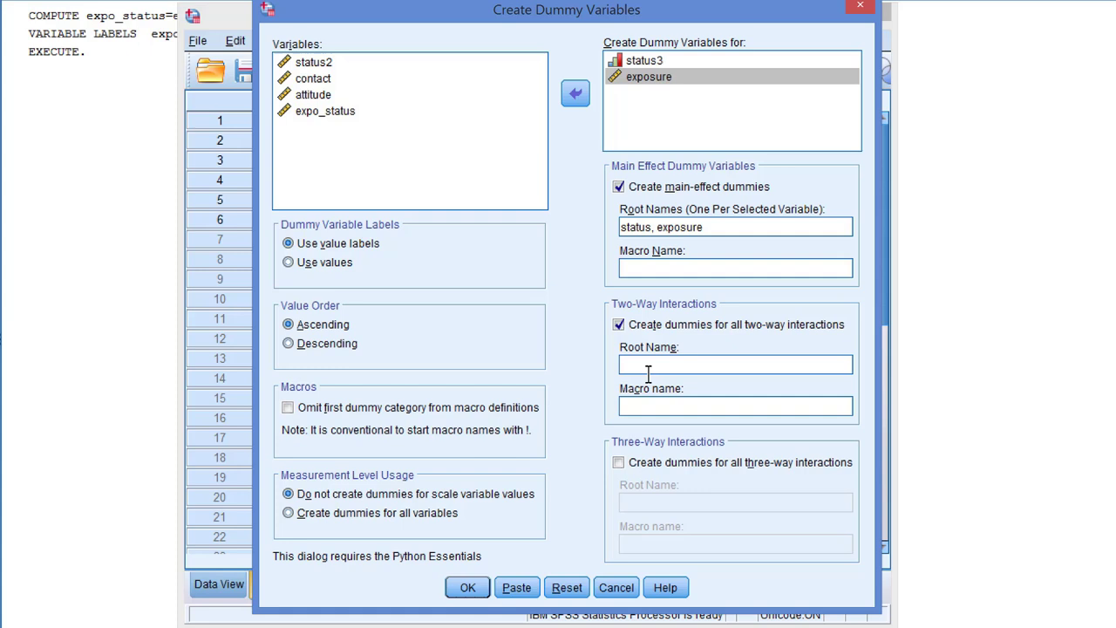
{"action": "type", "text": "interact"}
Step: Paste the SPSSINC CREATE DUMMIES command to syntax and run it
{"action": "left_click", "coordinate": [516, 586]}
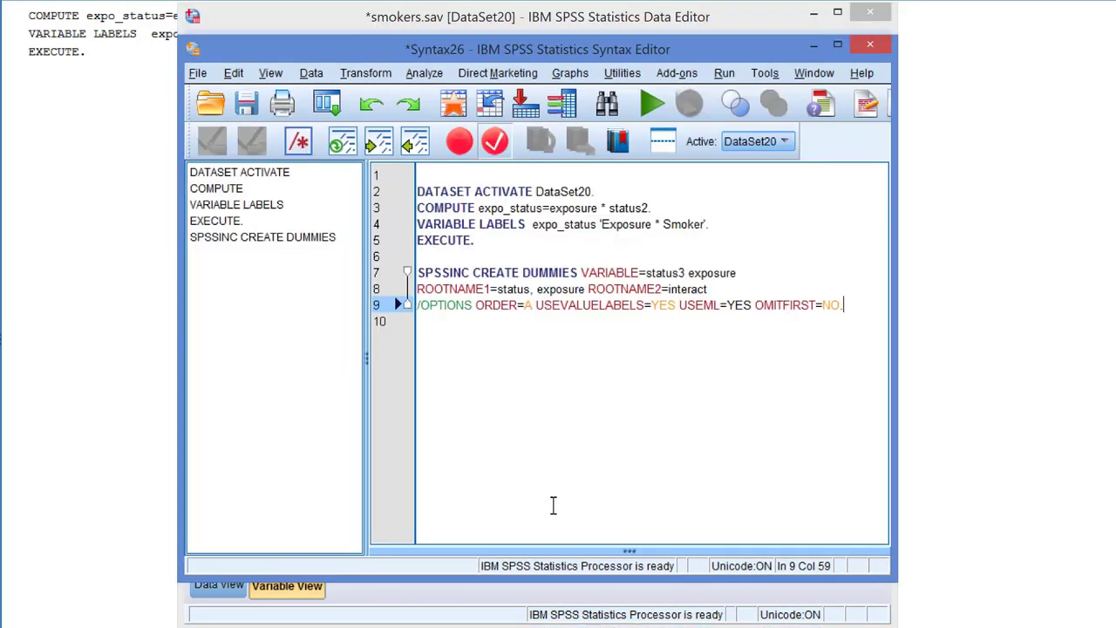
{"action": "left_click_drag", "start_coordinate": [857, 310], "coordinate": [427, 279]}
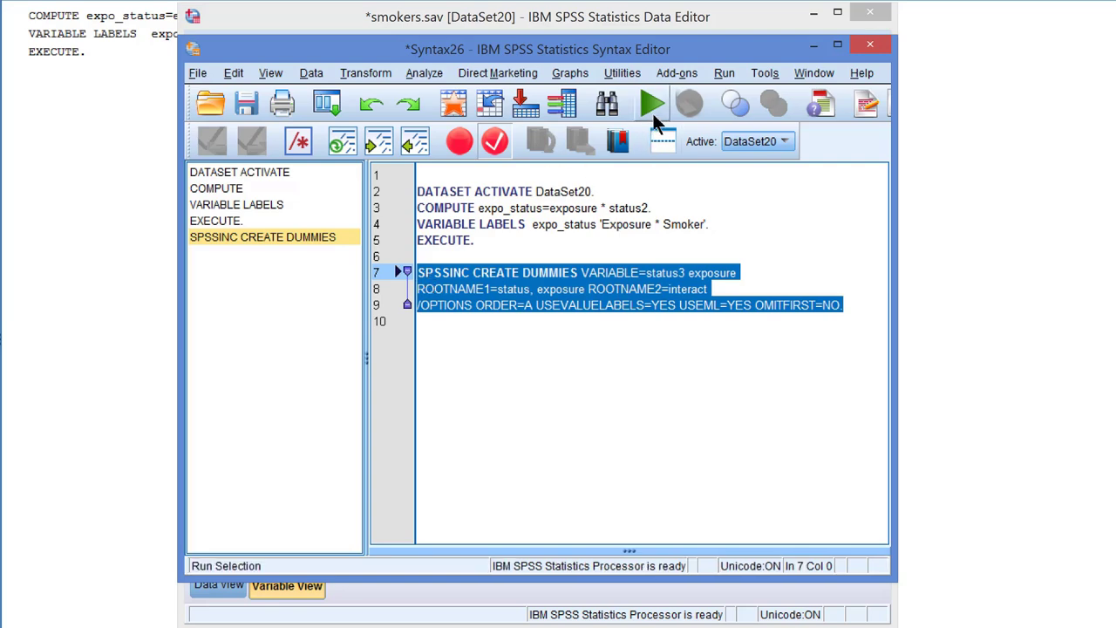
{"action": "left_click", "coordinate": [652, 107]}
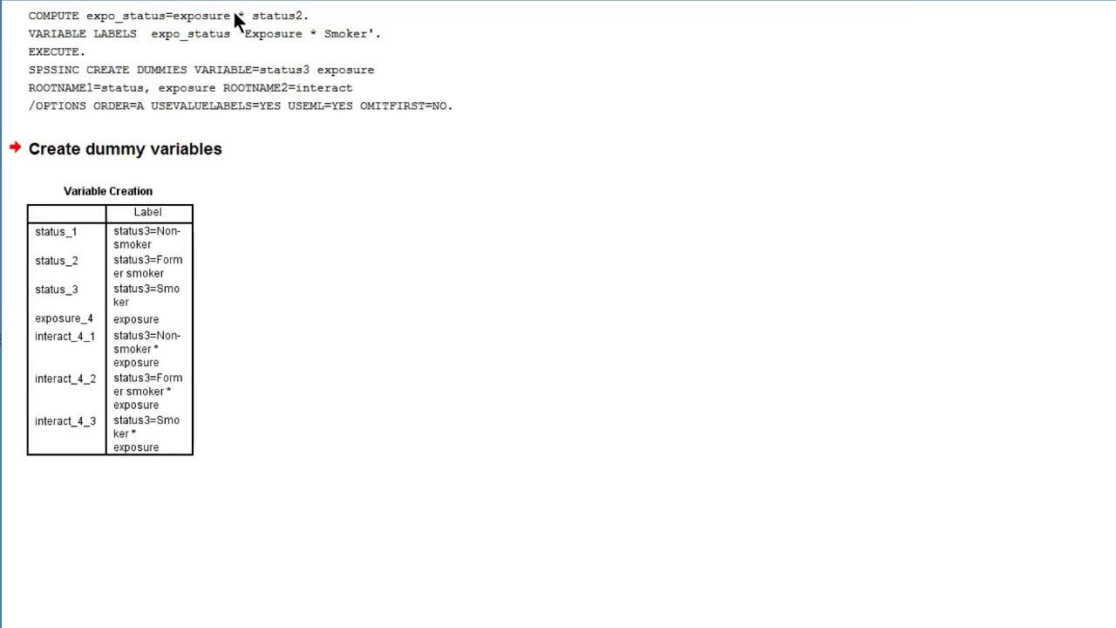